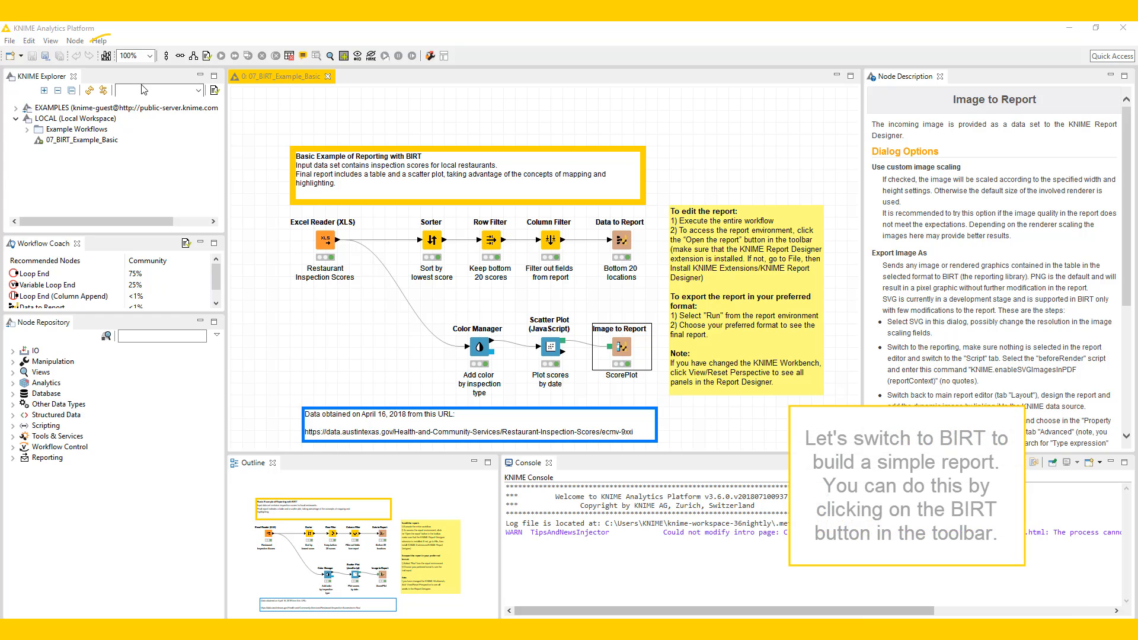
- Open the workflow's report in the BIRT designer and set its master page orientation to Landscape
left_click(106, 57)
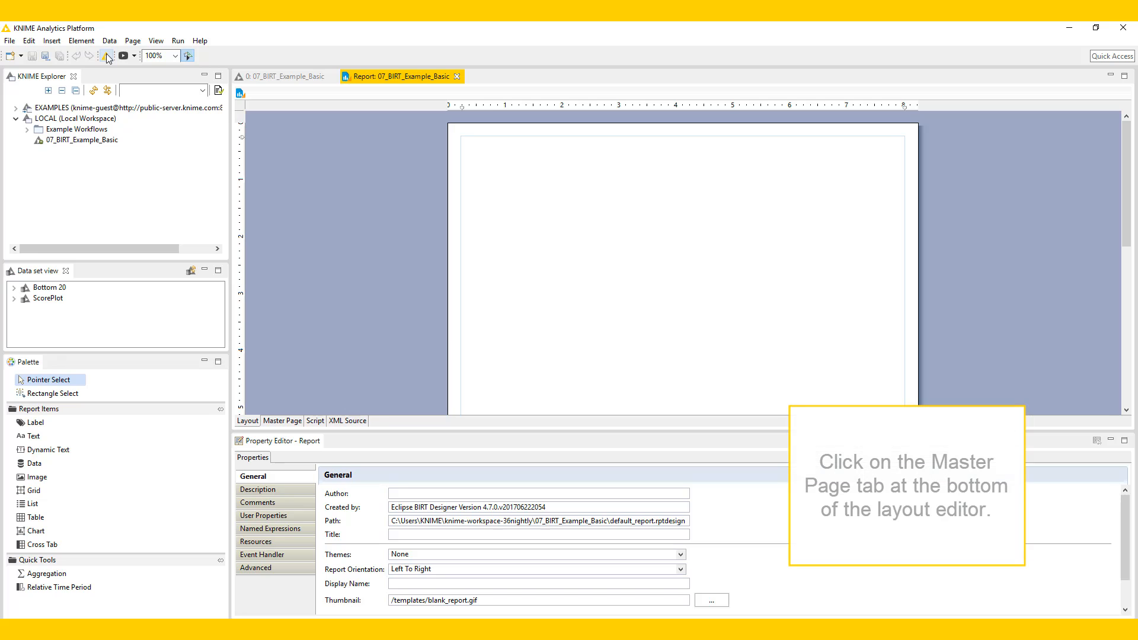
left_click(277, 424)
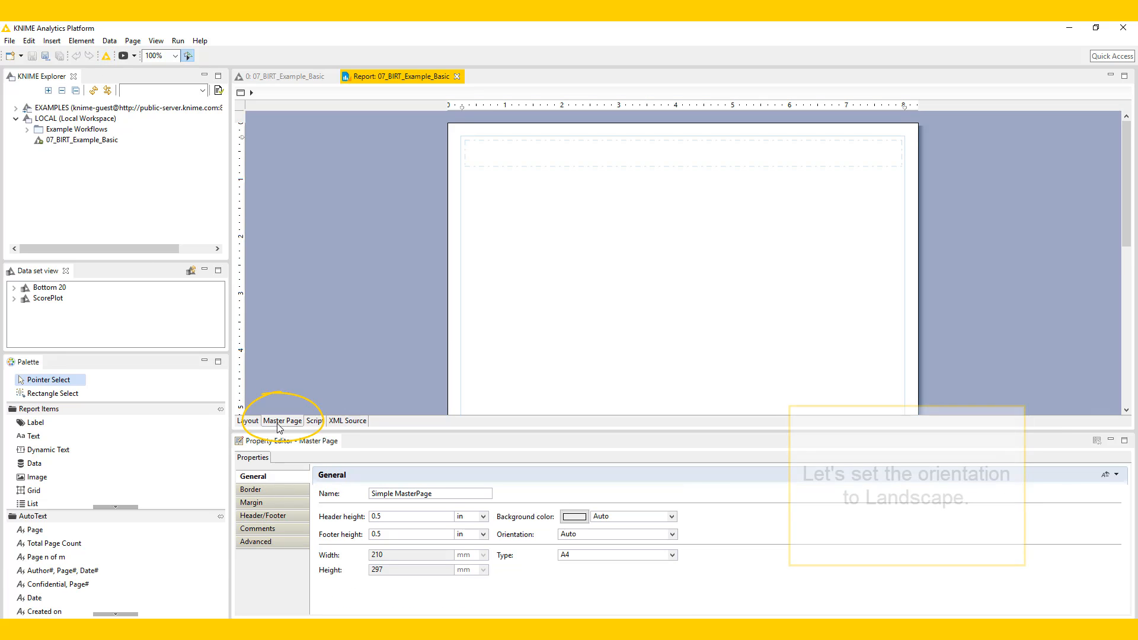
left_click(673, 535)
left_click(657, 554)
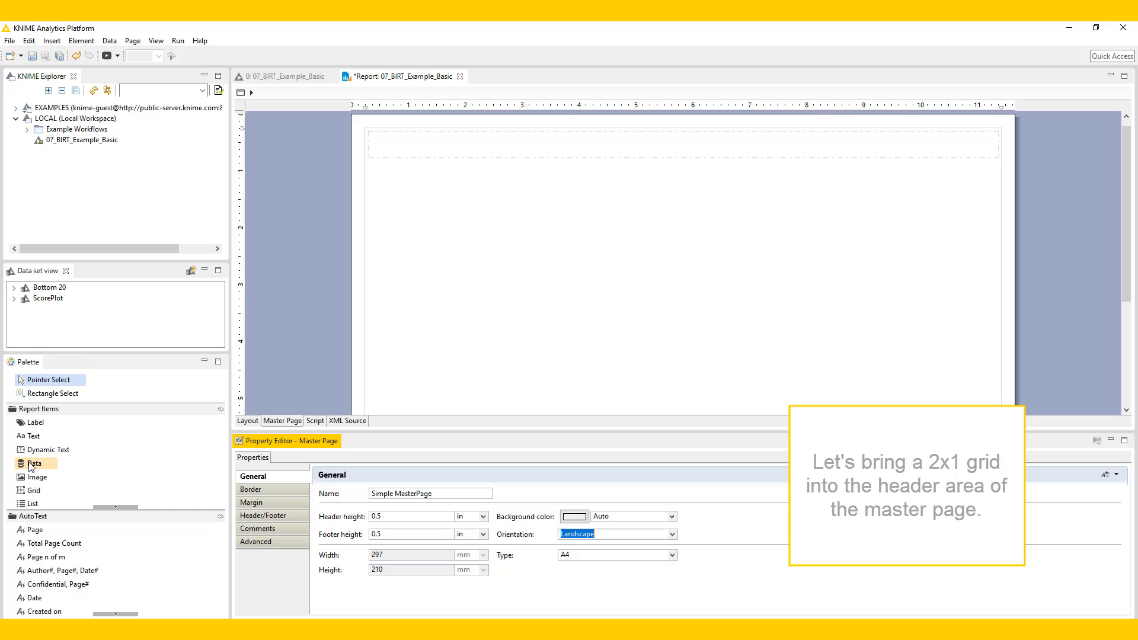
- Insert a grid with 2 columns and 1 row into the master page header
left_click_drag(34, 490, 409, 154)
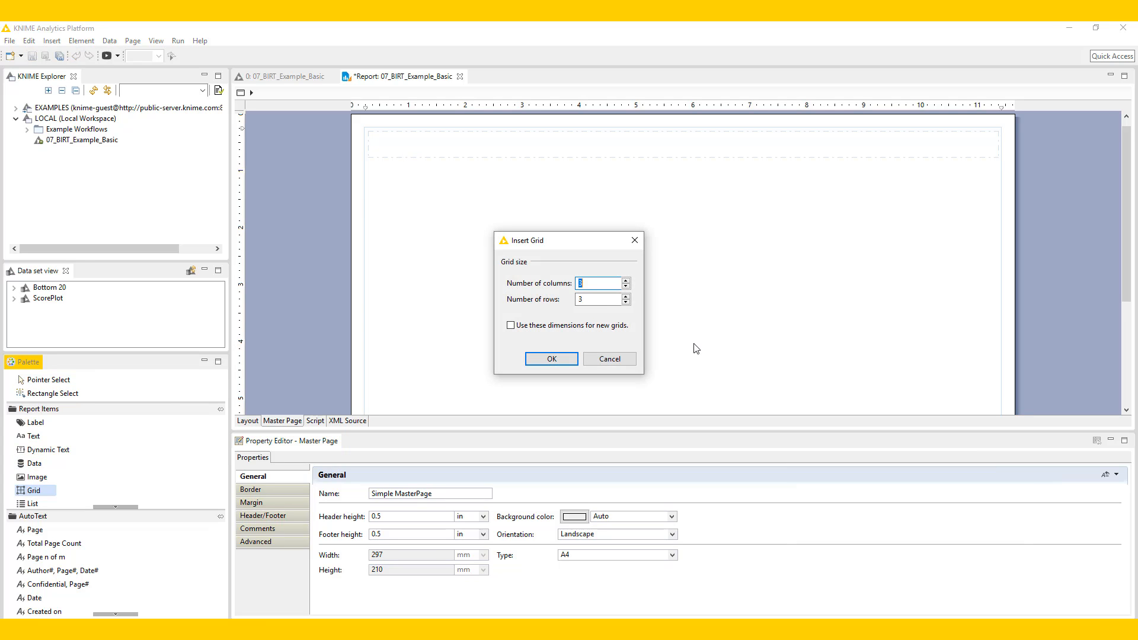
left_click(626, 286)
double_click(627, 302)
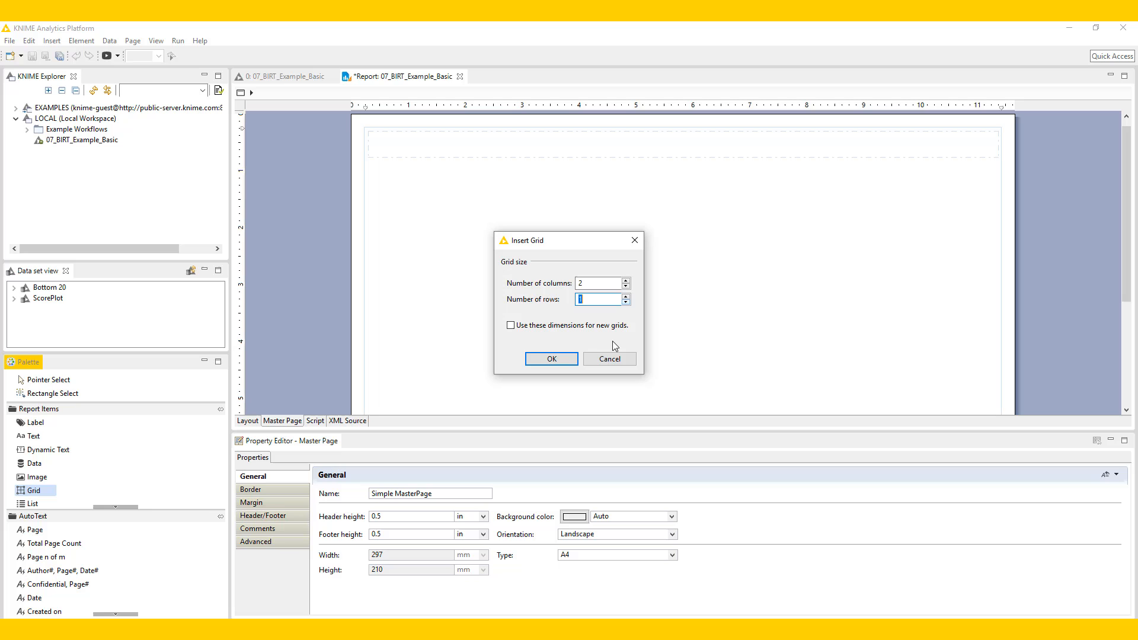
left_click(552, 360)
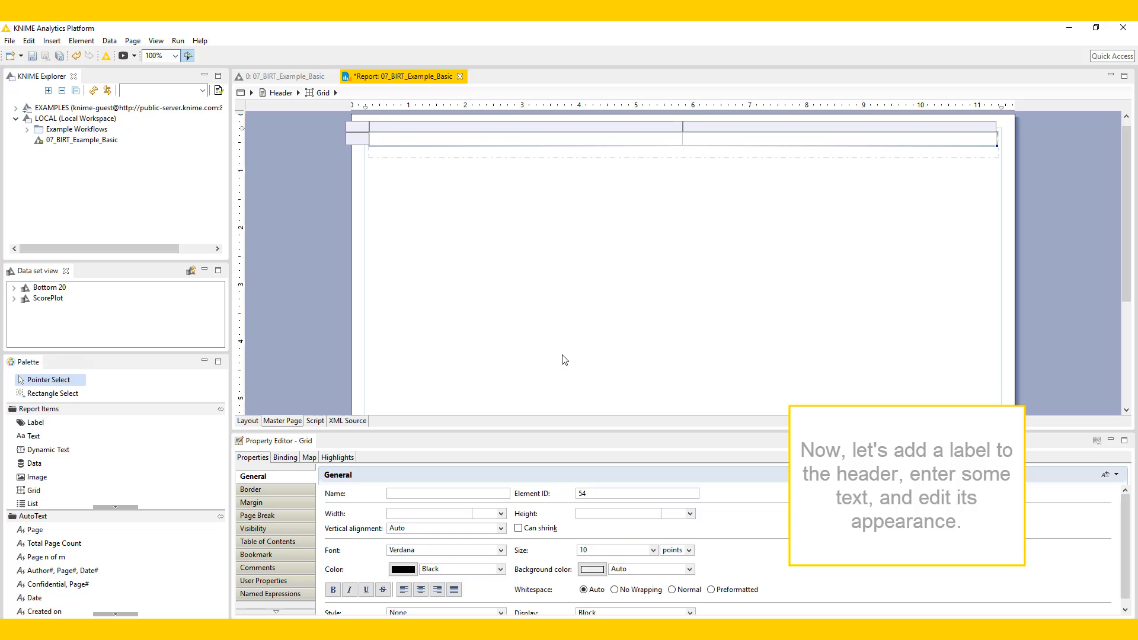
- Add a label reading "Austin Restaurants Report" in the right cell of the header grid
left_click_drag(34, 422, 719, 146)
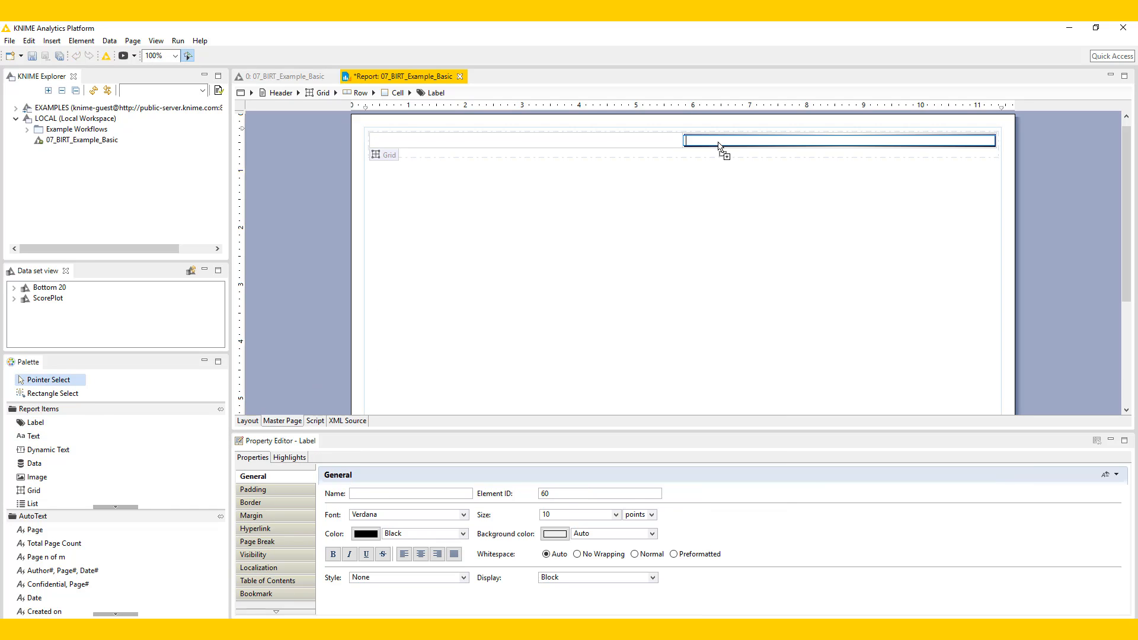
type("Austin Restaurants Report")
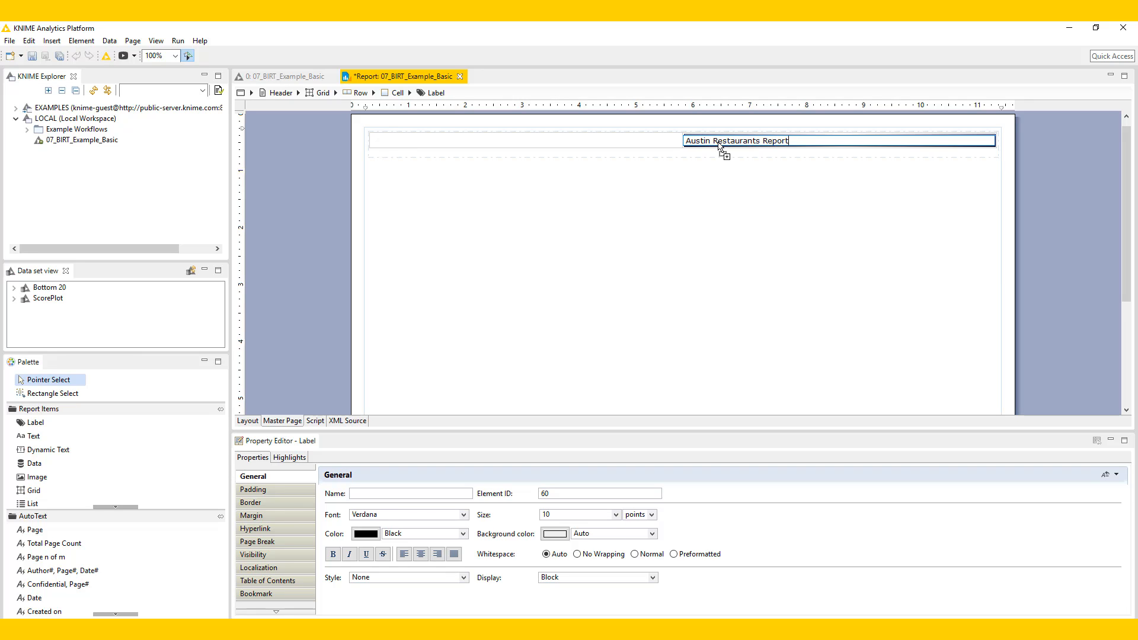
left_click(922, 184)
- Format the header label in Blue at size 24 and narrow the grid column to its left
left_click(852, 145)
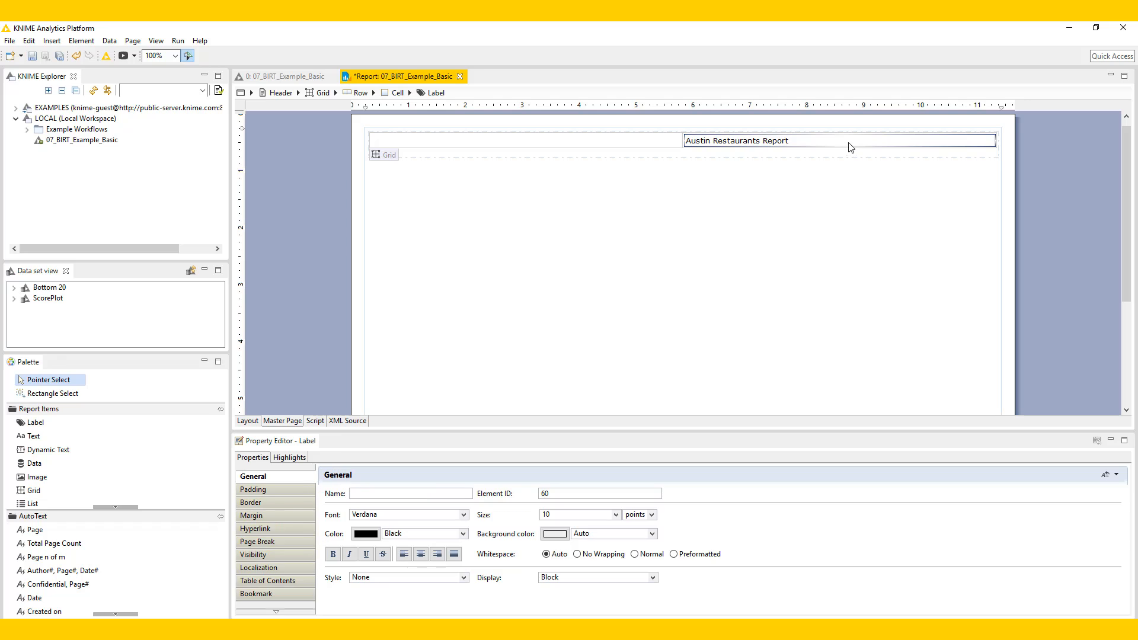
left_click(463, 534)
left_click(409, 388)
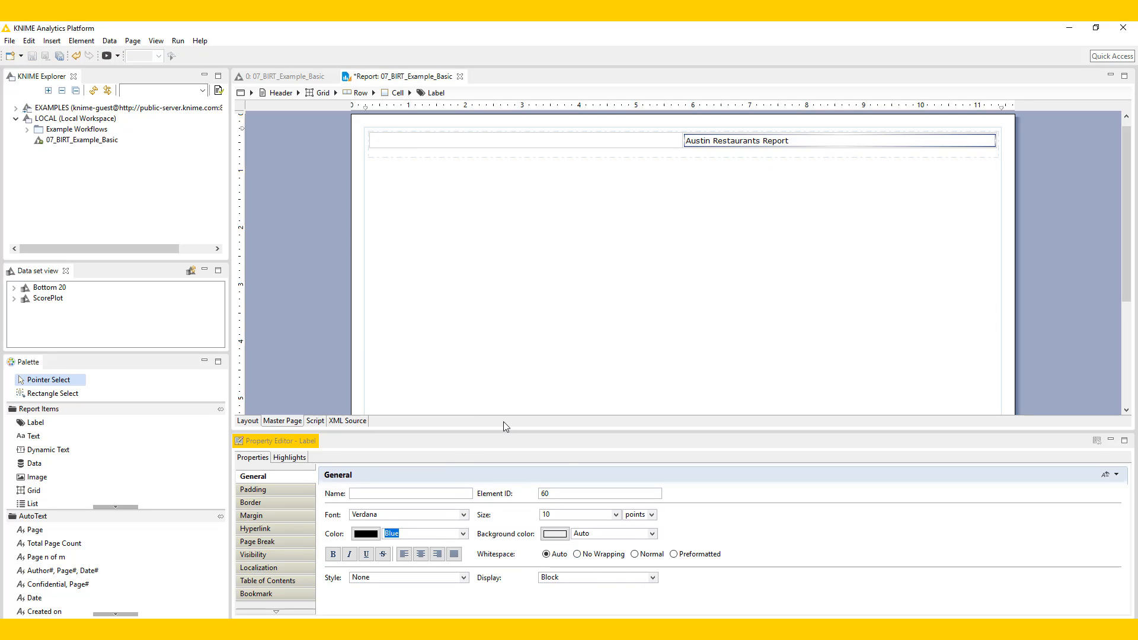
left_click(617, 515)
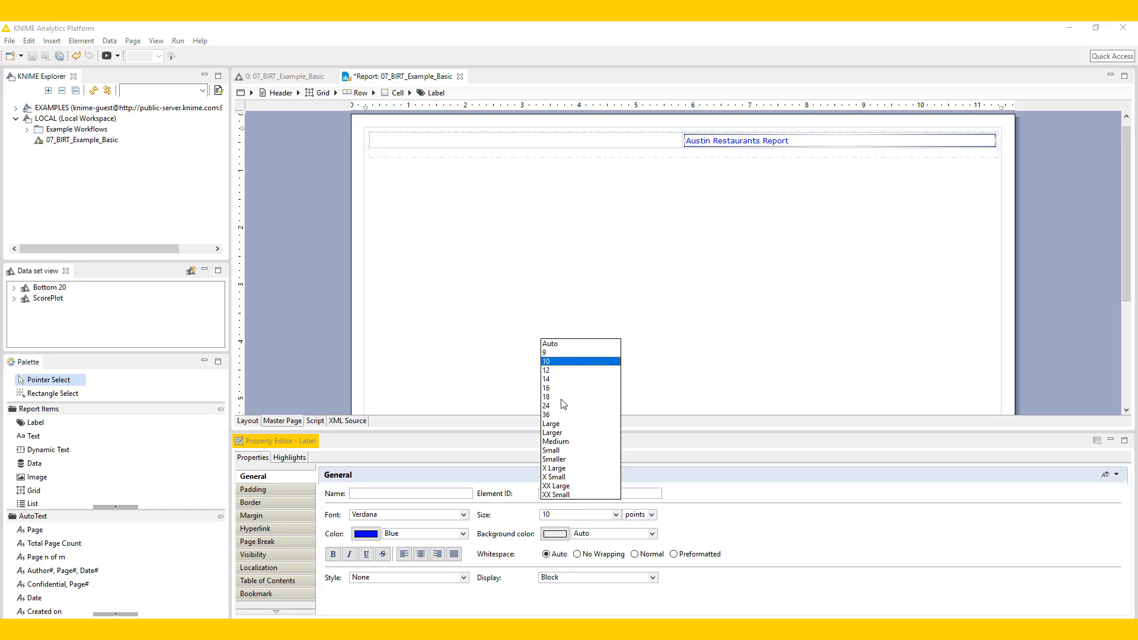
left_click(562, 406)
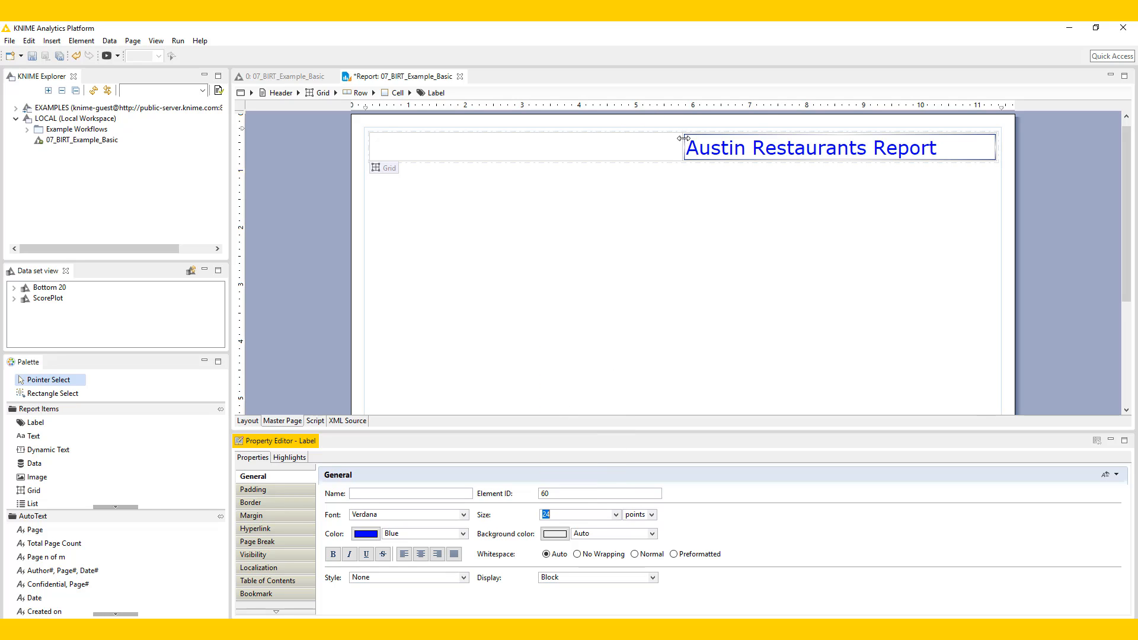
left_click_drag(684, 138, 505, 146)
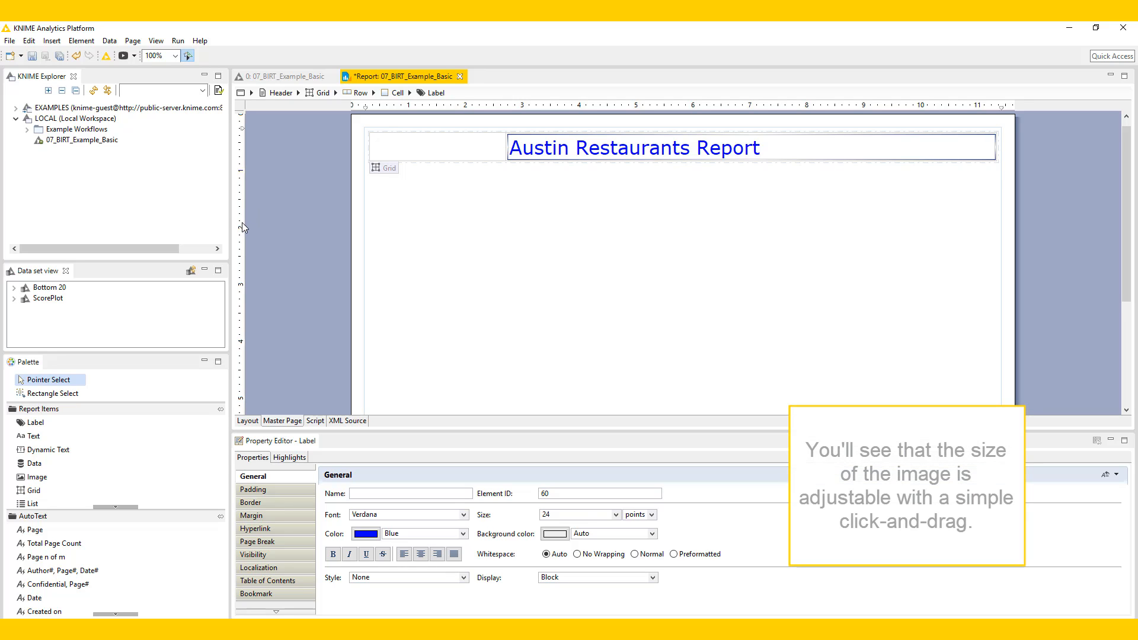
- Insert the embedded image austintexasheader.jpg in the header grid's left cell and shrink it to about 131 by 107 pixels
left_click_drag(37, 478, 382, 150)
left_click(516, 154)
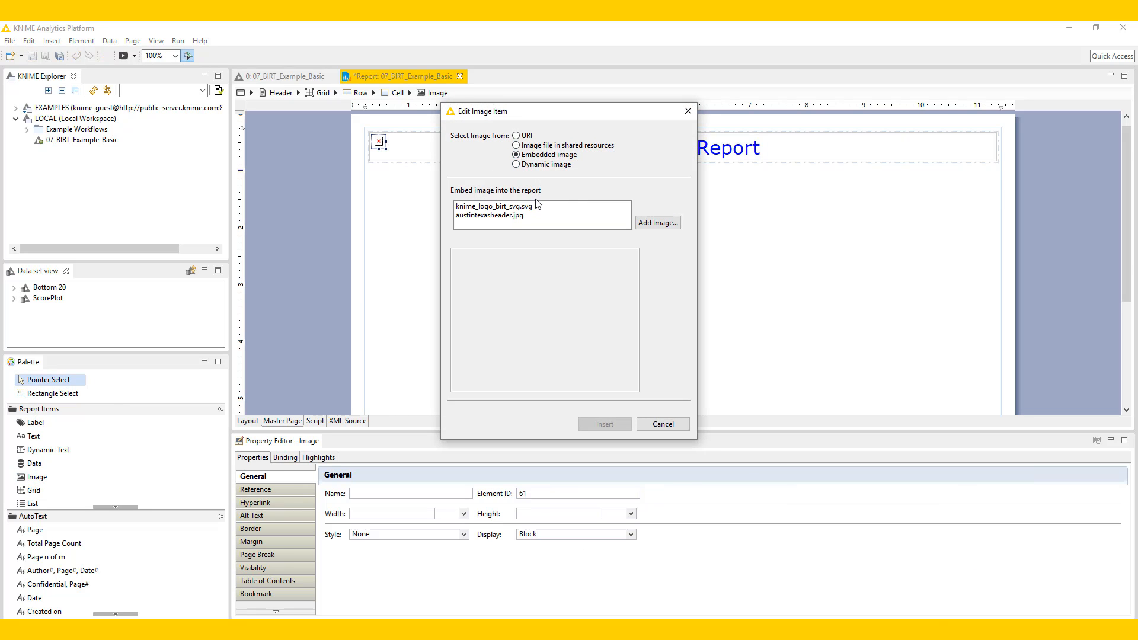
left_click(532, 216)
left_click(605, 424)
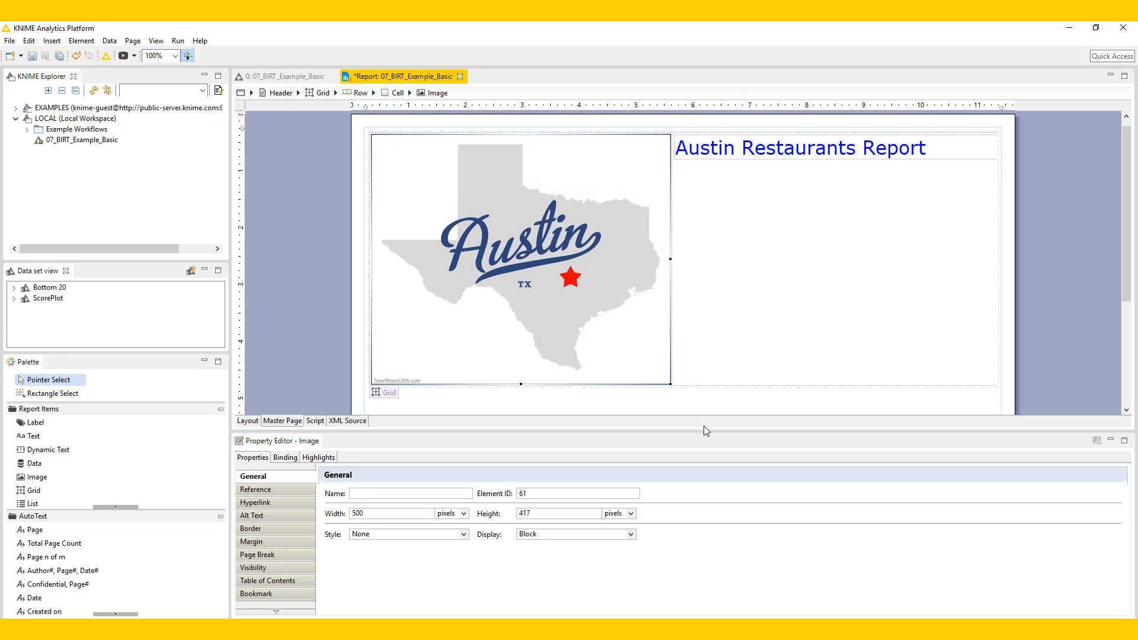
left_click_drag(670, 384, 462, 200)
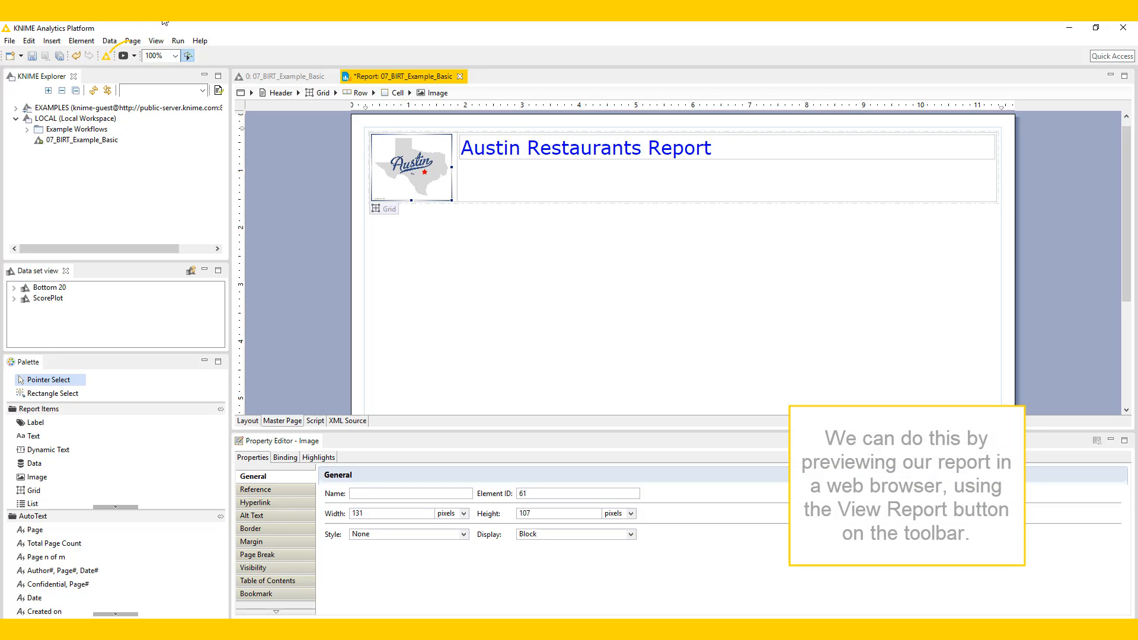
- Preview the report header in the web browser, and return to the report editor
left_click(123, 55)
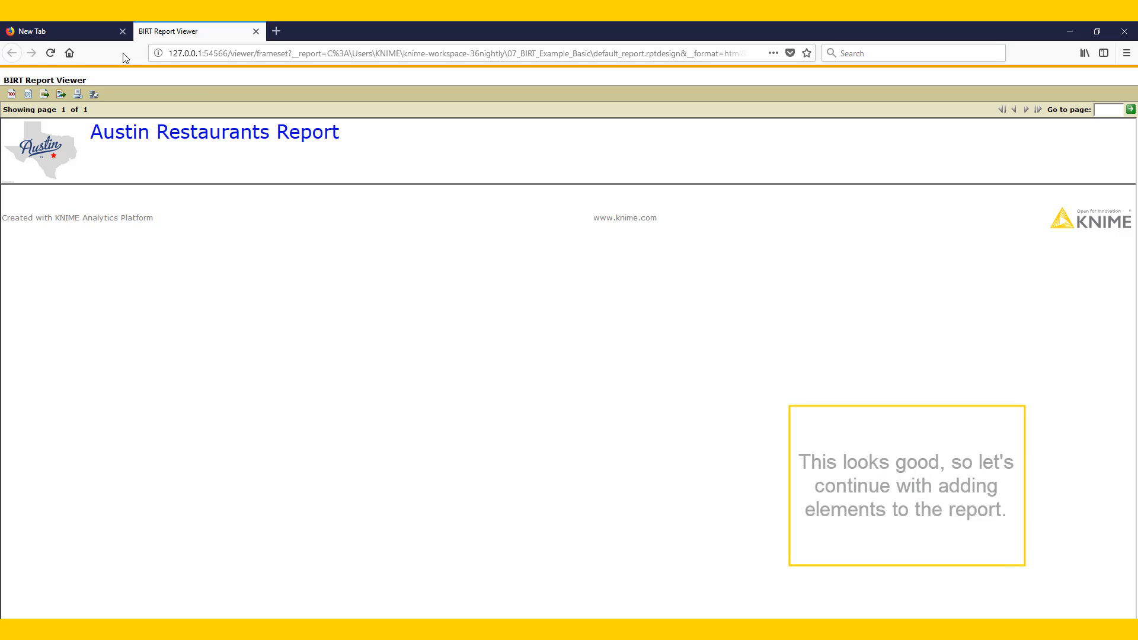
left_click(1072, 31)
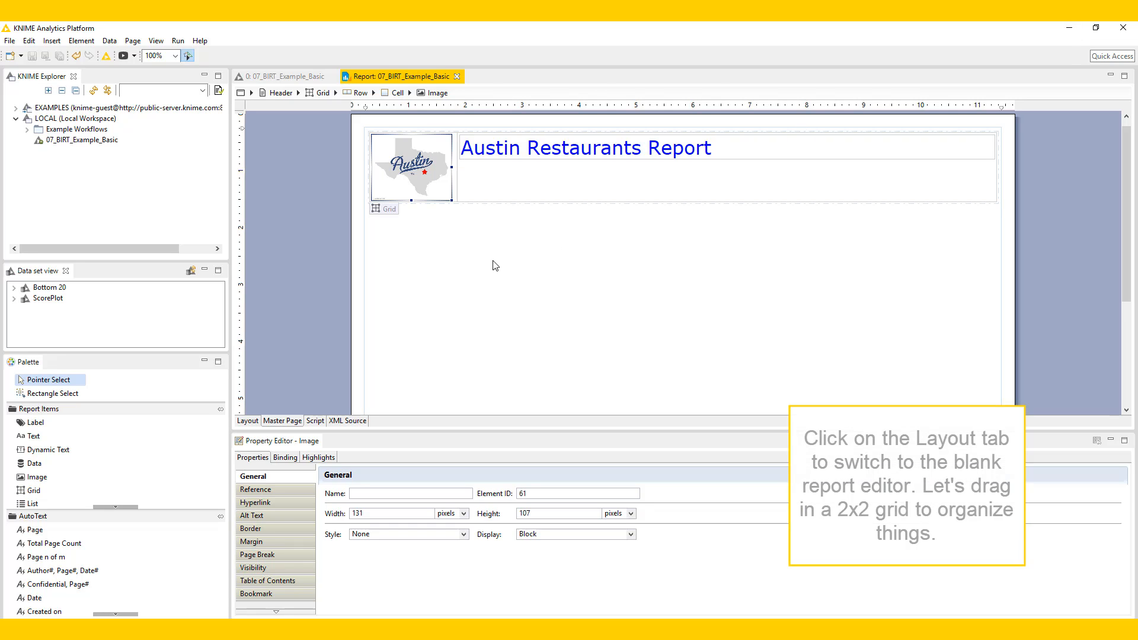
- Insert a grid with 2 columns and 2 rows into the blank report layout
left_click(248, 421)
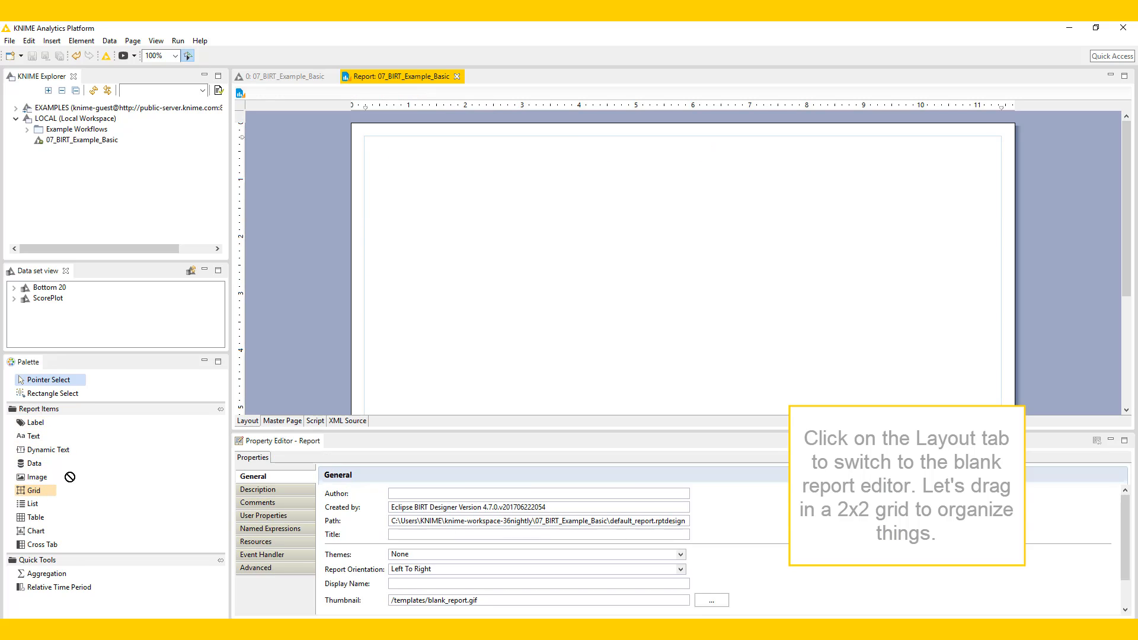
left_click_drag(34, 491, 451, 176)
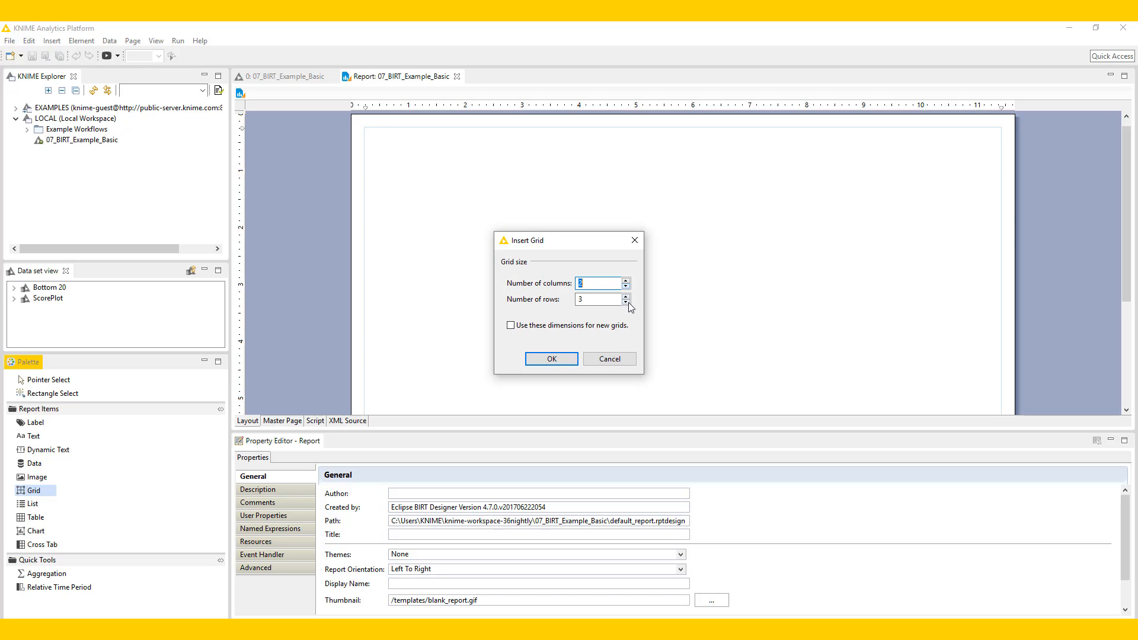
left_click(552, 359)
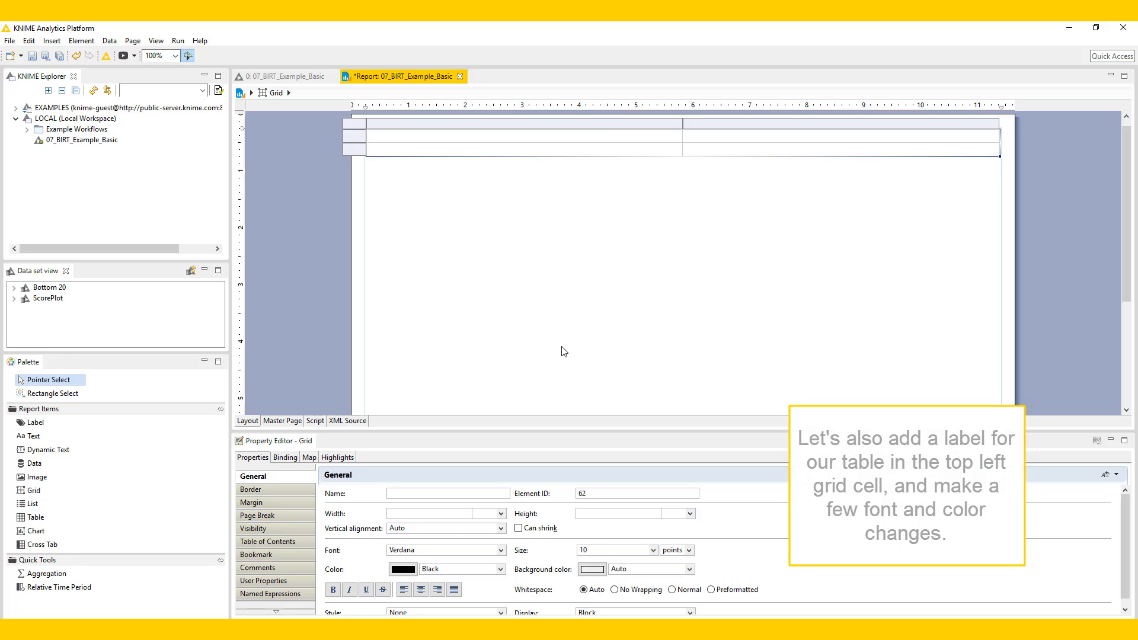
- Add a label reading "Bottom 20 Restaurant Scores" in the layout grid's top-left cell
left_click_drag(34, 423, 404, 135)
type("Bottom 20")
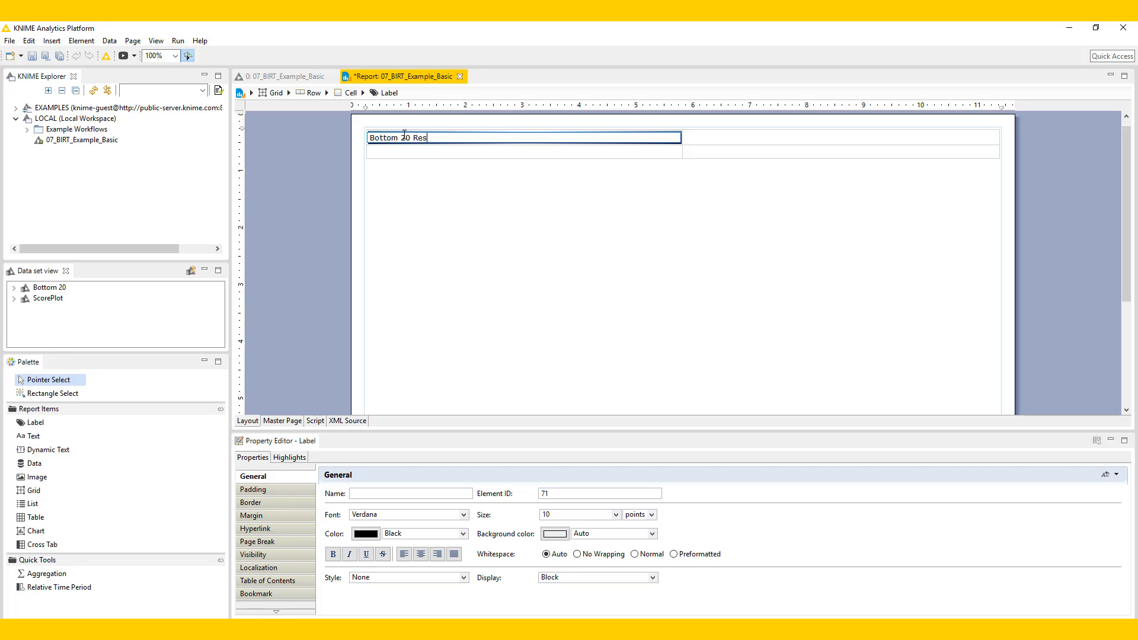
type("Restaurant Scores")
left_click(750, 346)
- Format the "Bottom 20 Restaurant Scores" label with a Blue background and White, bold, centered text
left_click(496, 141)
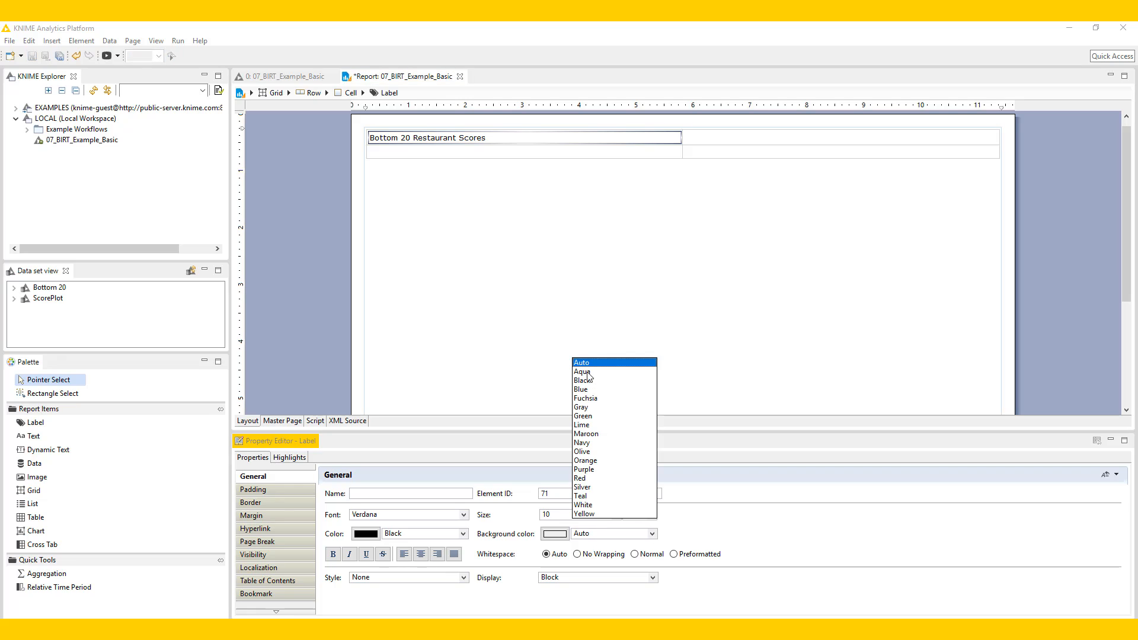
left_click(584, 382)
left_click(464, 533)
left_click(464, 535)
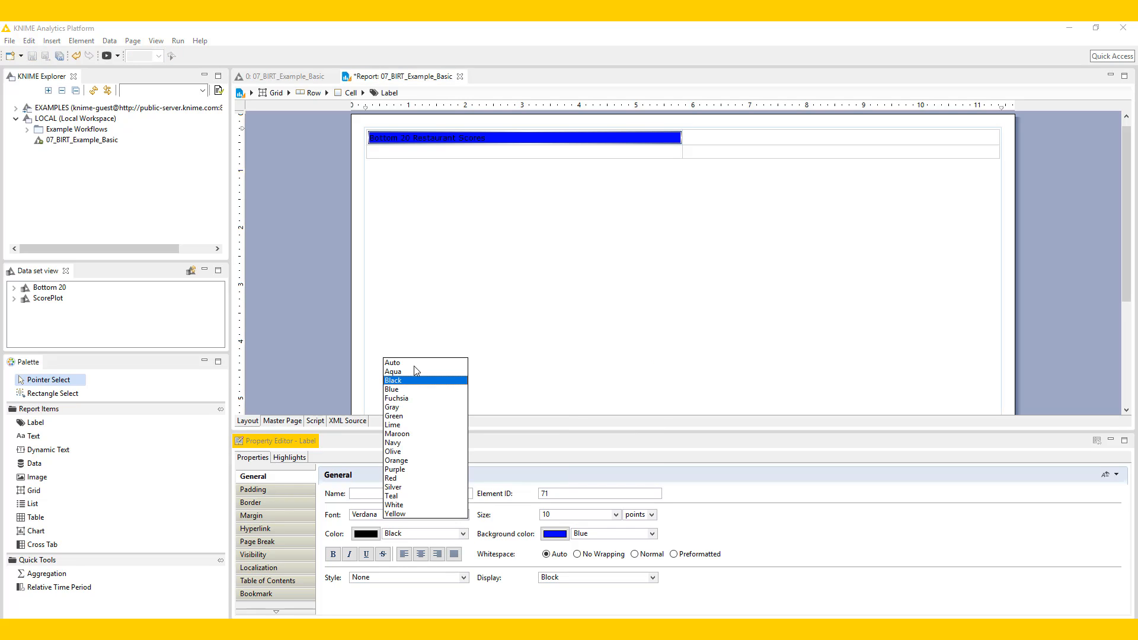
left_click(414, 504)
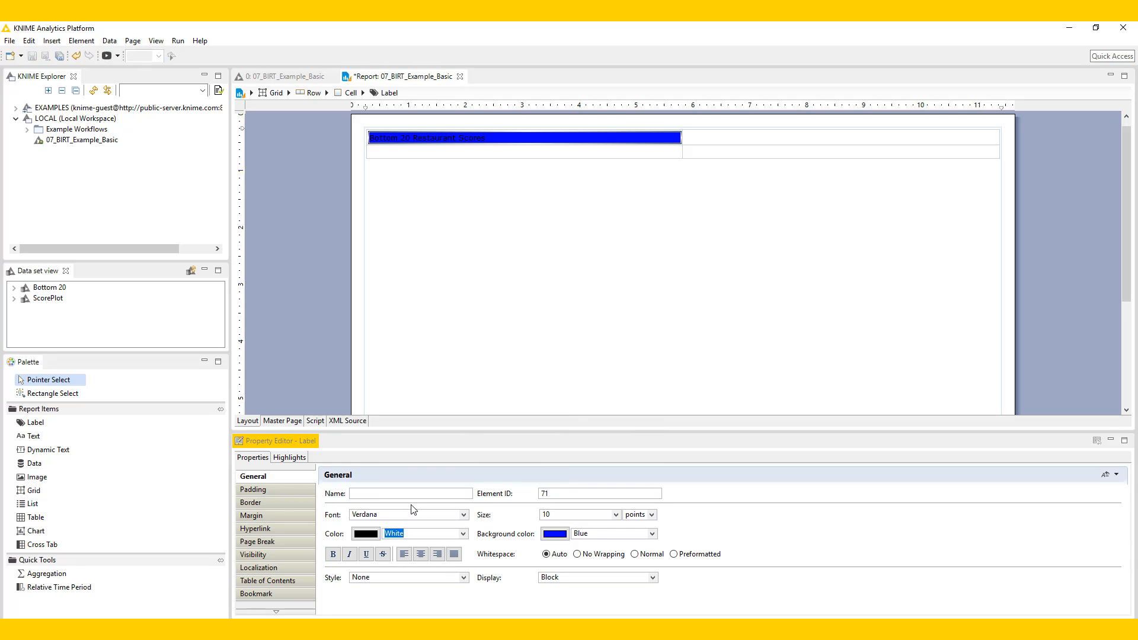
left_click(333, 554)
left_click(421, 554)
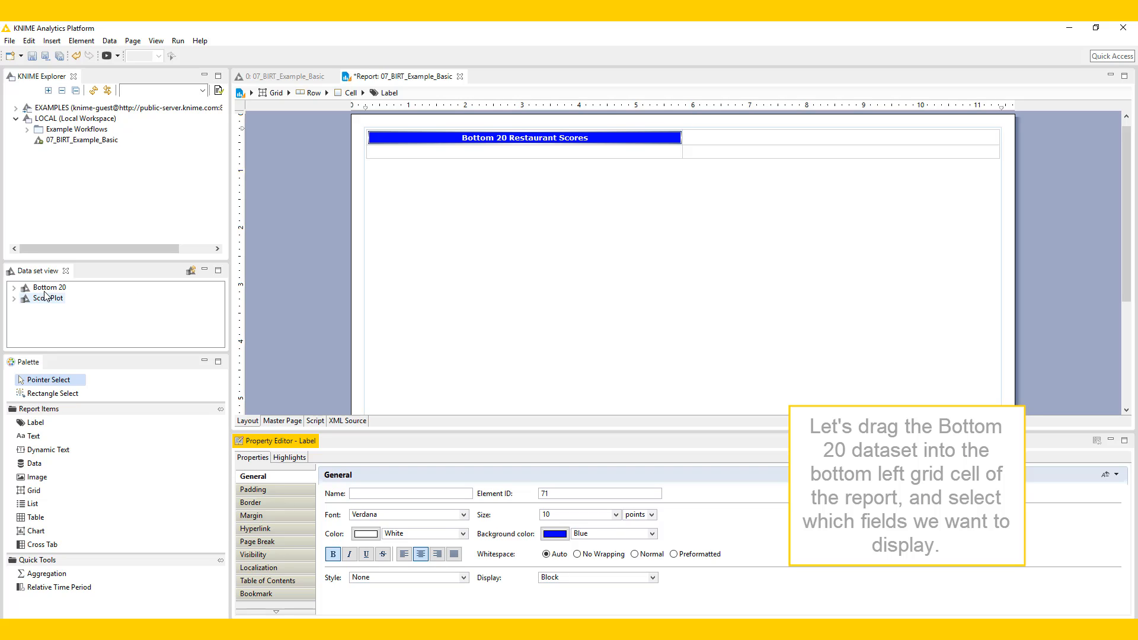
- Place the Bottom 20 data set in the grid's bottom-left cell with the Restaurant Name, Zip Code and Score columns
left_click_drag(47, 288, 386, 157)
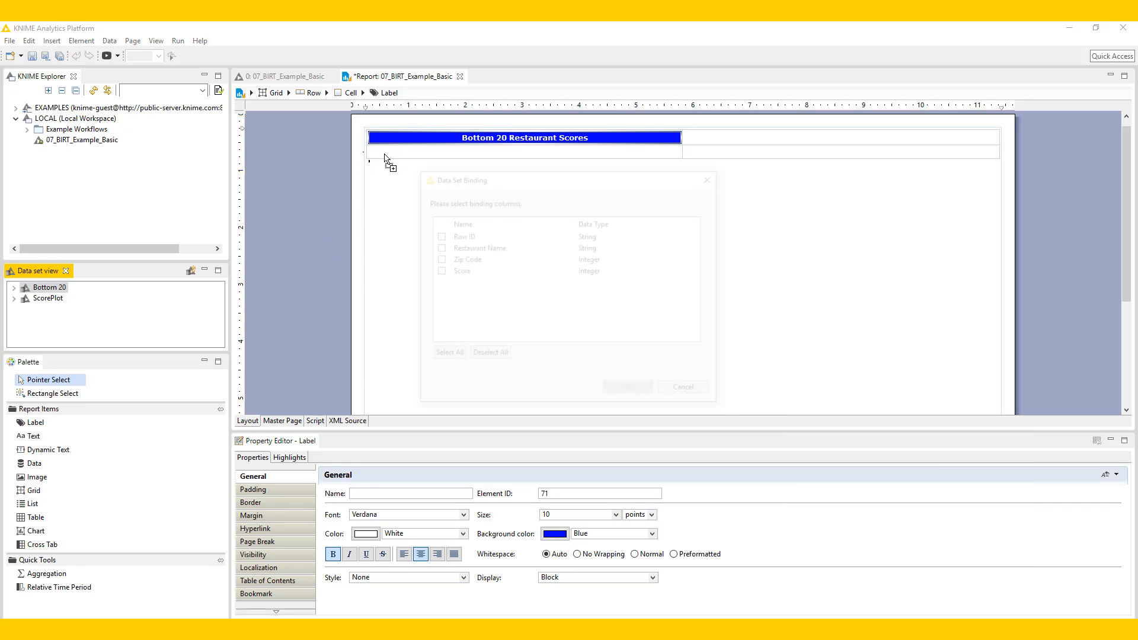
left_click(437, 247)
left_click(437, 259)
left_click(437, 271)
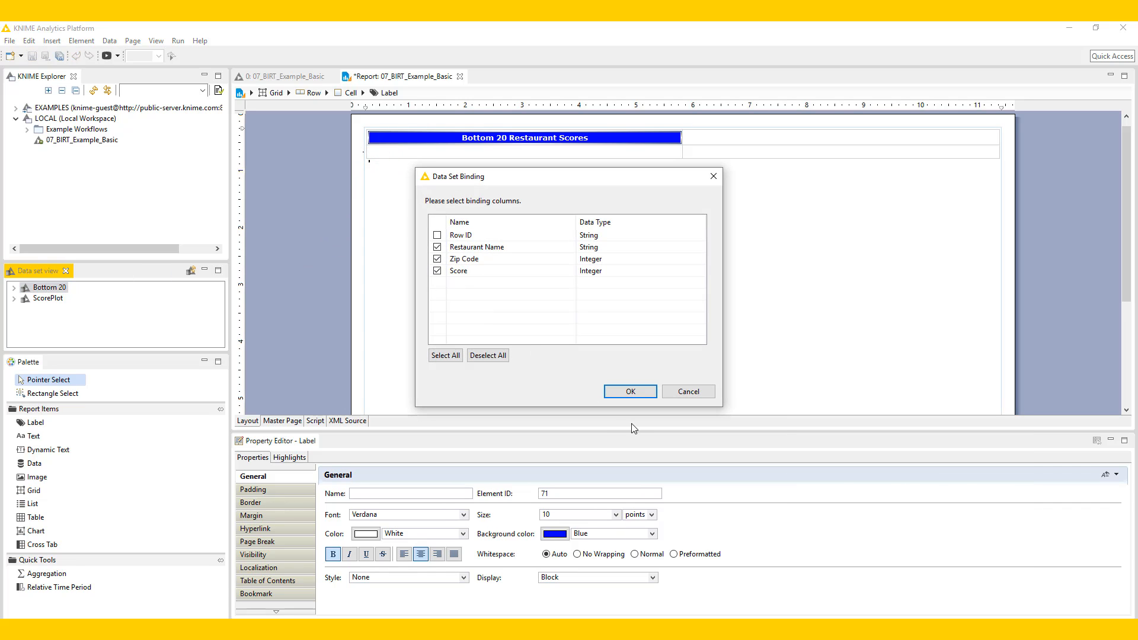
left_click(630, 390)
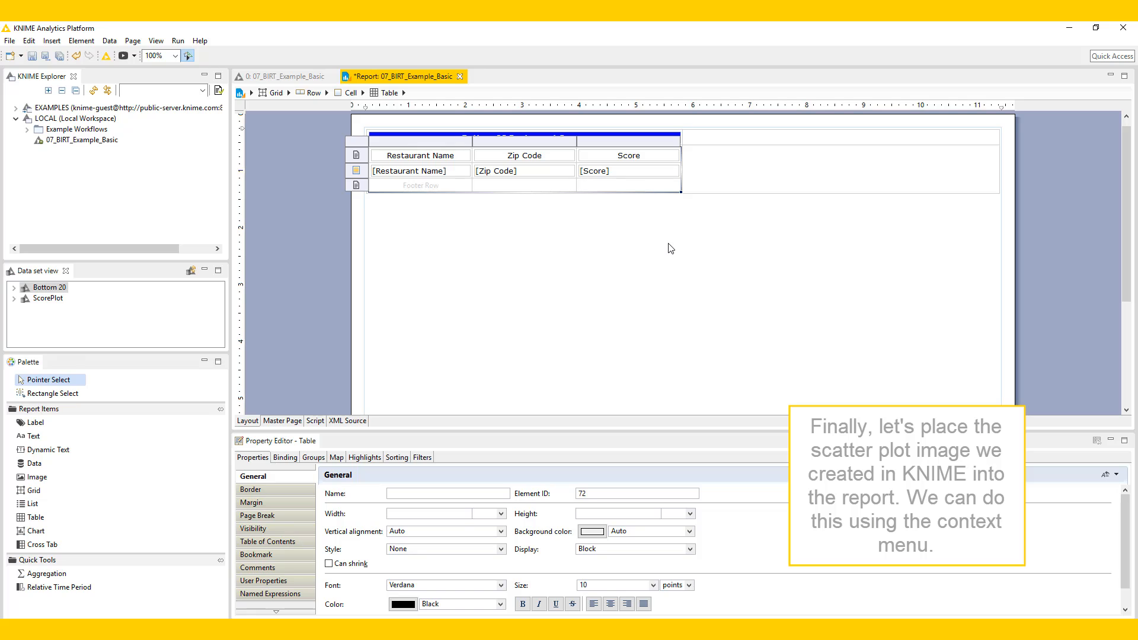
- Insert a dynamic image in the grid's bottom-right cell, bound to the Image column of the ScorePlot data set
right_click(715, 171)
mouse_move(788, 265)
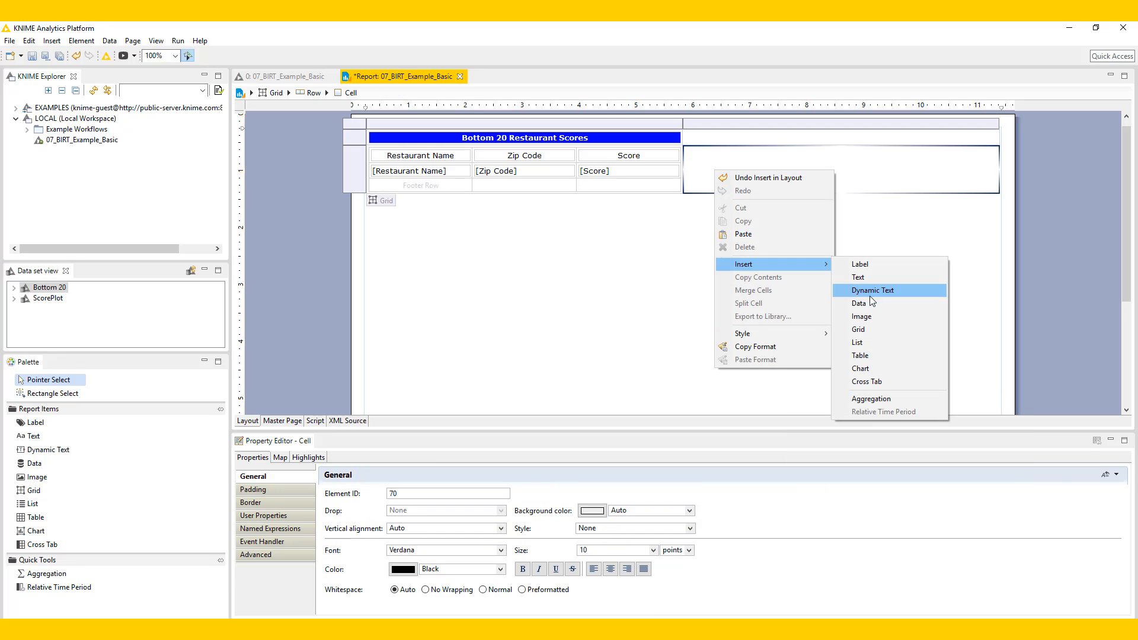
left_click(875, 316)
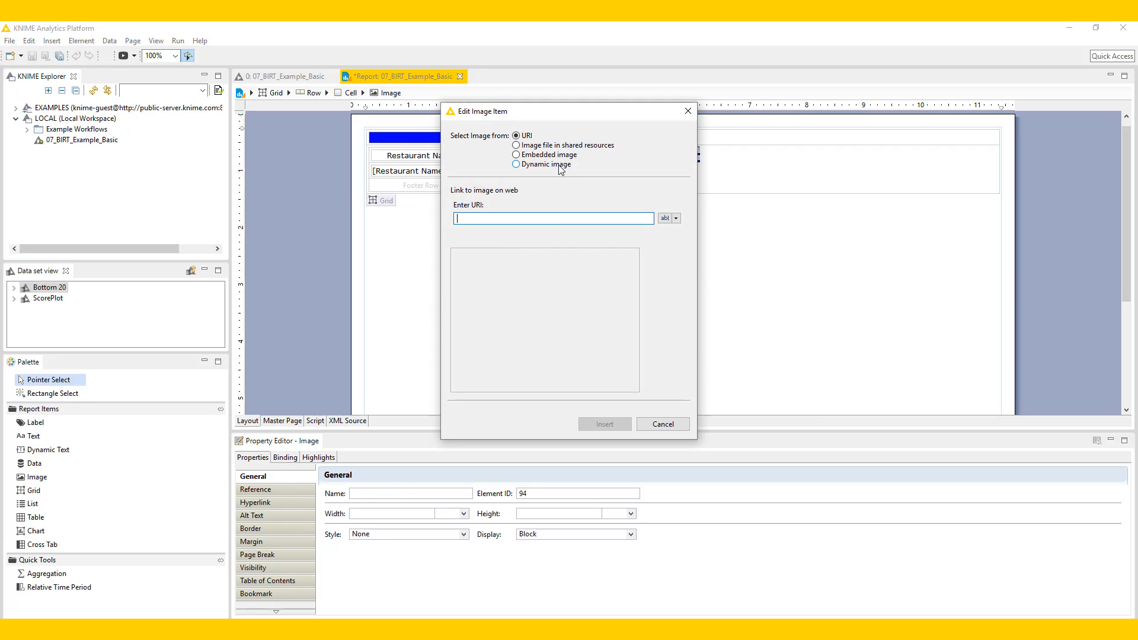
left_click(560, 167)
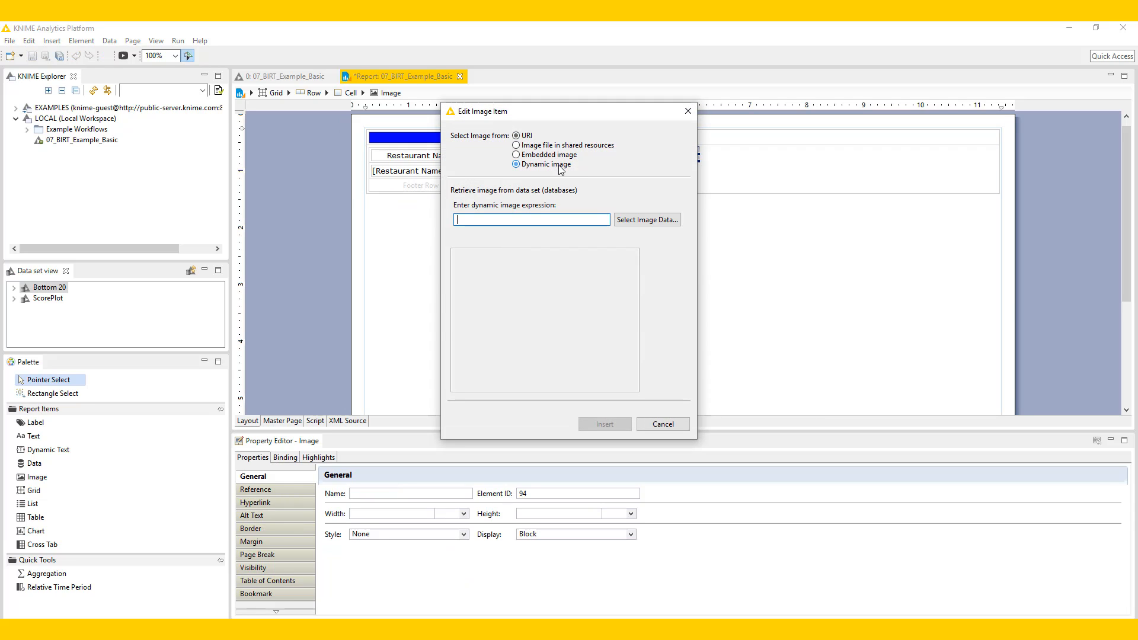
left_click(656, 223)
left_click(495, 155)
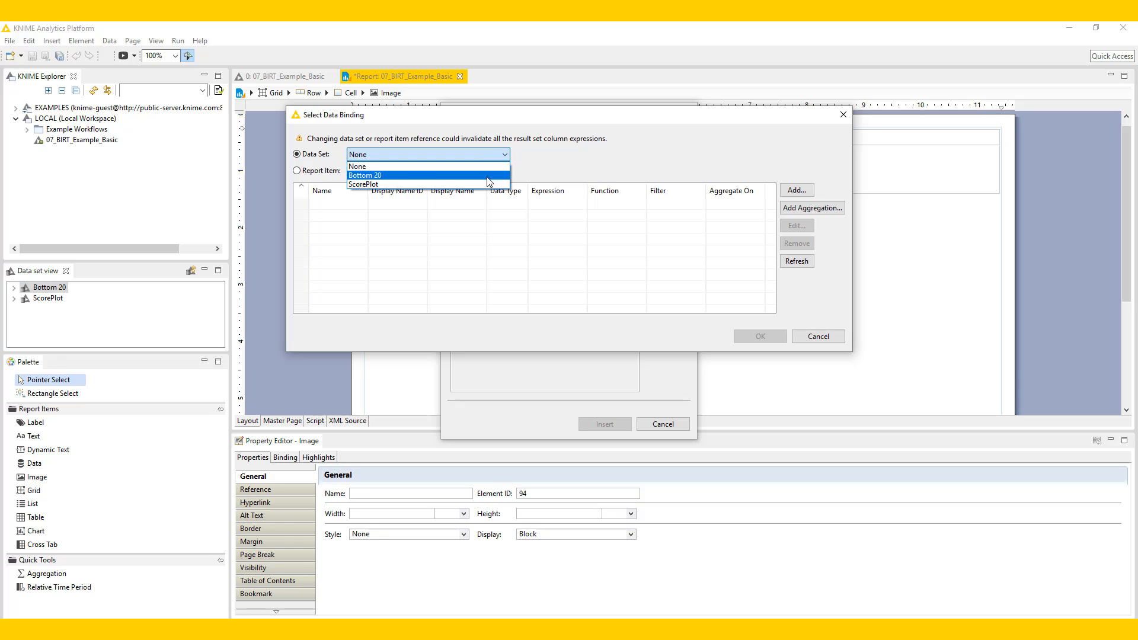
left_click(486, 182)
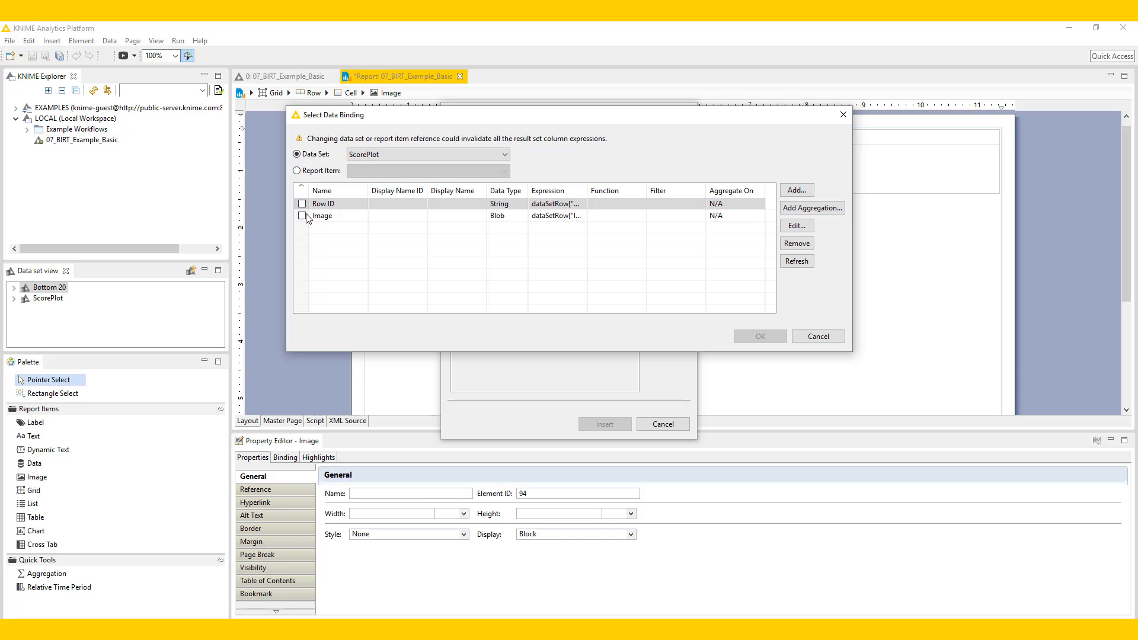
left_click(302, 216)
left_click(746, 339)
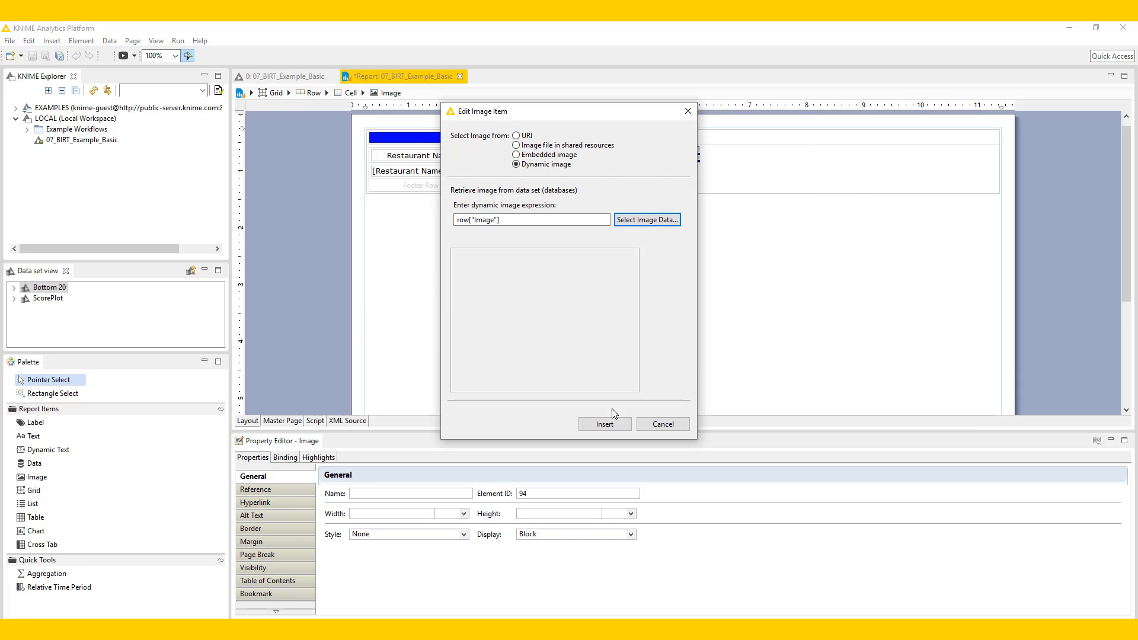
left_click(605, 424)
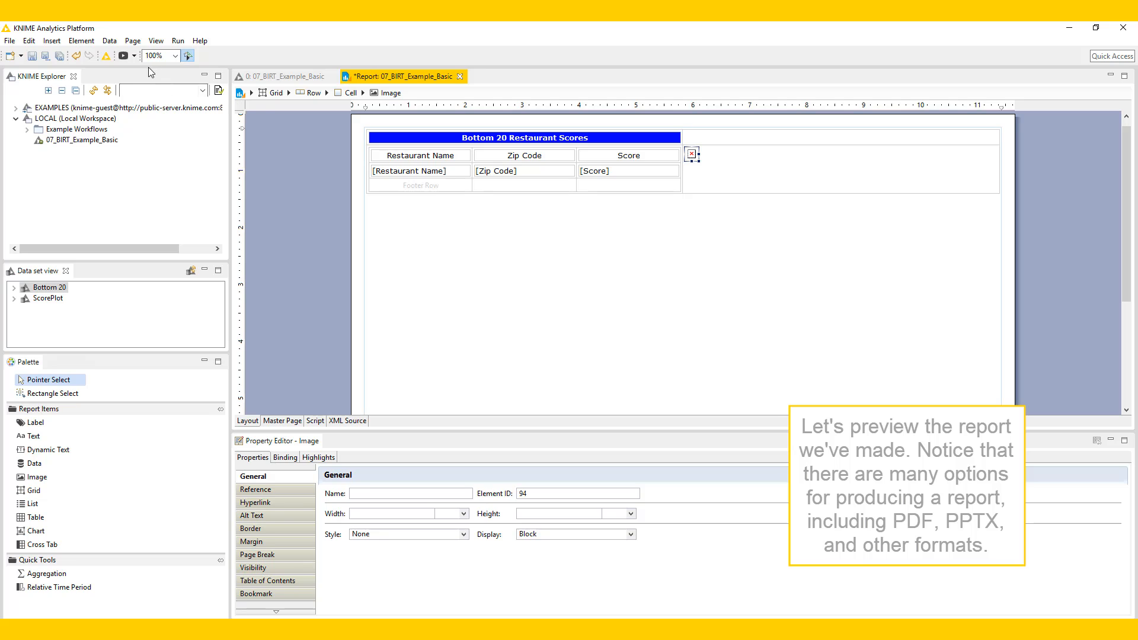
- Preview the finished report in the Web Viewer
left_click(135, 56)
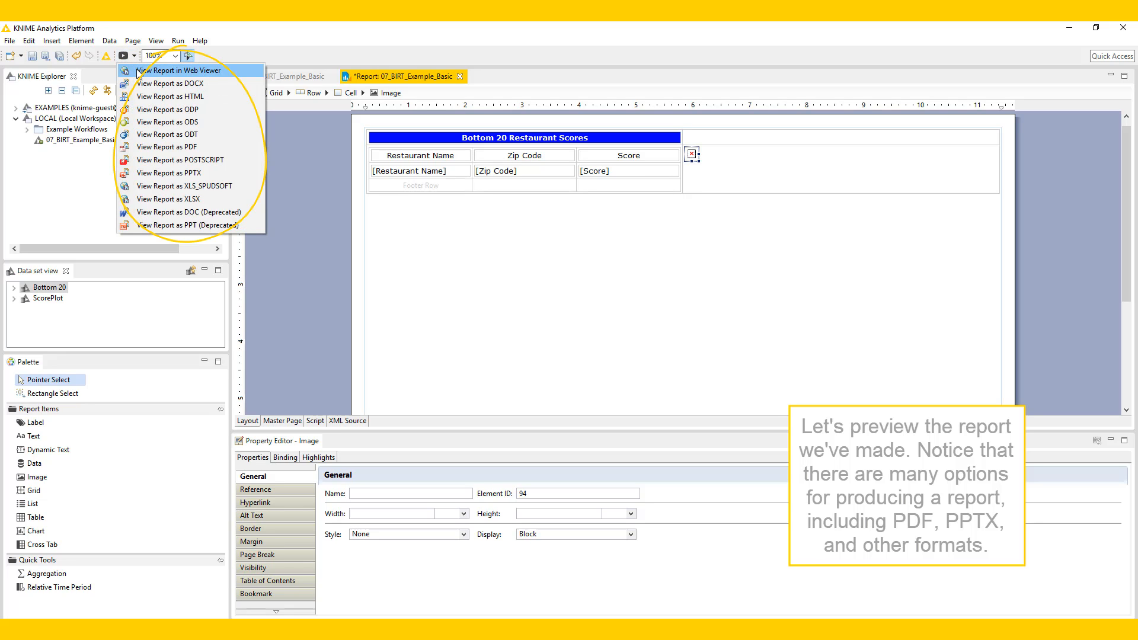
left_click(139, 71)
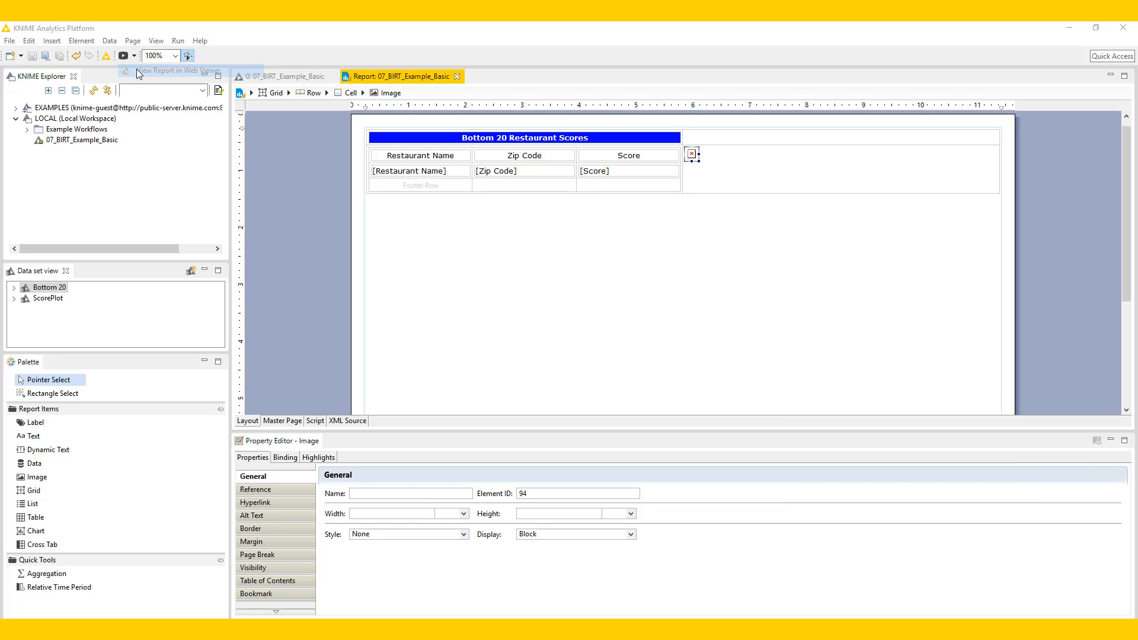